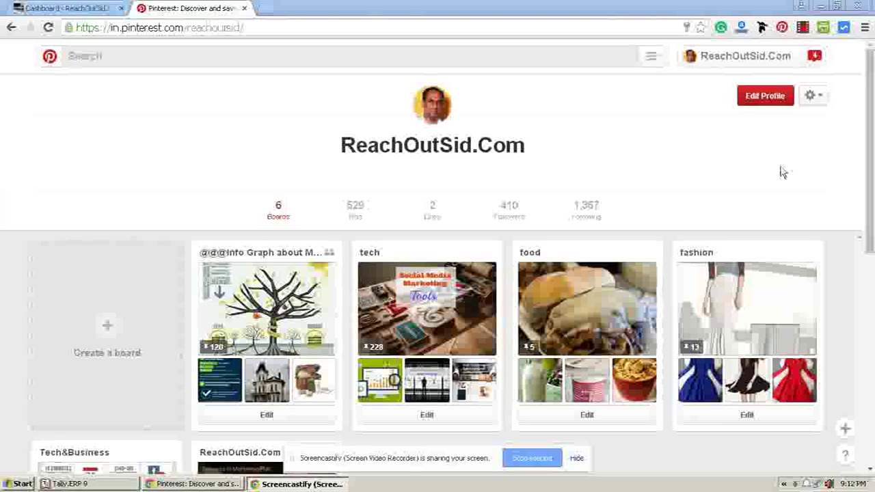
{"action": "left_click", "coordinate": [818, 98]}
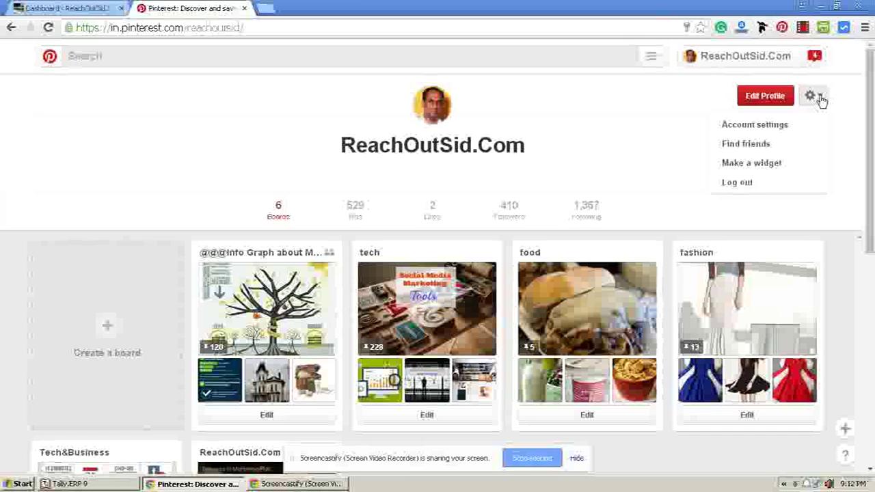
{"action": "left_click", "coordinate": [779, 126]}
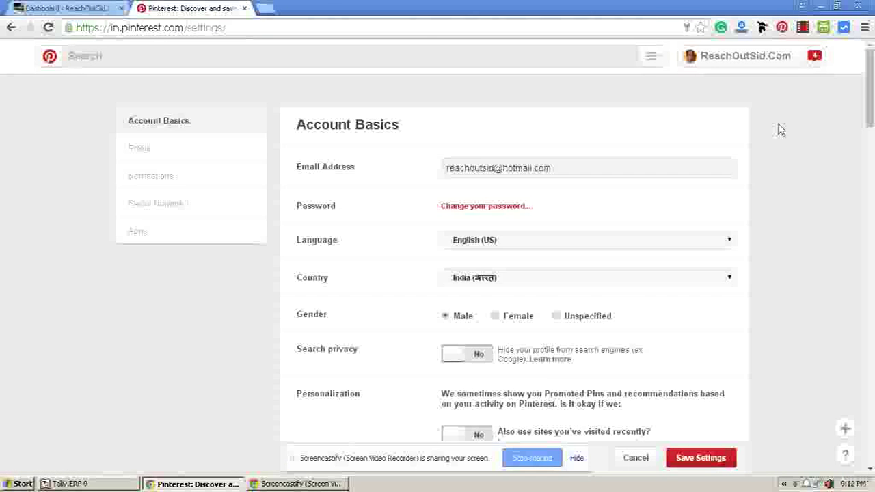
{"action": "scroll", "coordinate": [779, 129], "scroll_direction": "down", "scroll_amount": 4}
{"action": "scroll", "coordinate": [779, 128], "scroll_direction": "down", "scroll_amount": 2}
{"action": "scroll", "coordinate": [777, 129], "scroll_direction": "down", "scroll_amount": 3}
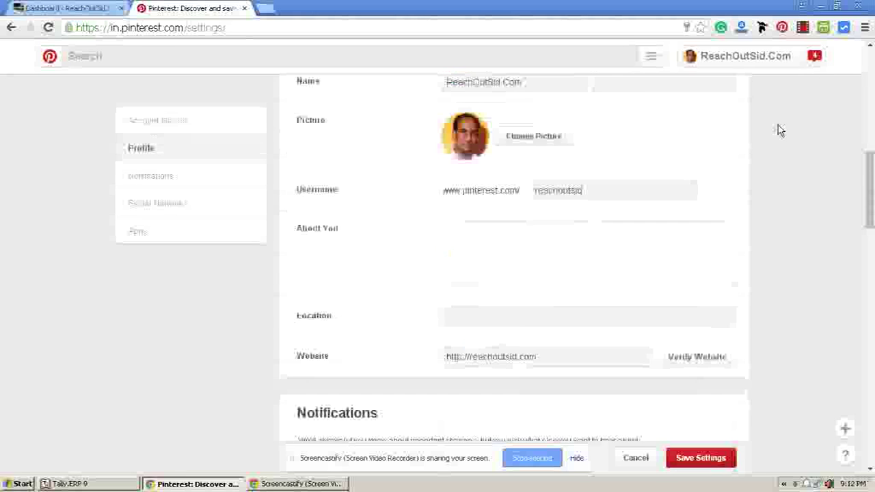
{"action": "scroll", "coordinate": [777, 130], "scroll_direction": "down", "scroll_amount": 2}
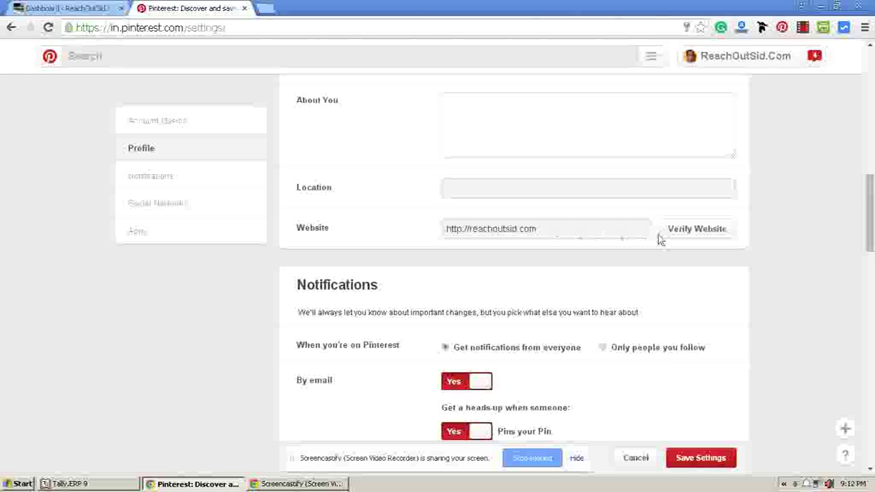
Start verifying reachoutsid.com to reveal the Verify Your Website meta tag code
{"action": "left_click", "coordinate": [696, 229]}
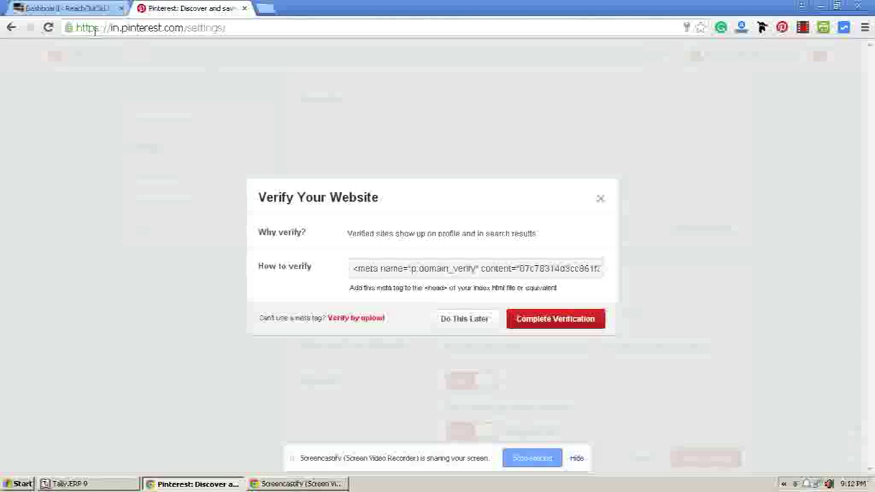
Go from the WordPress Dashboard through Plugins to the Add Plugins page
{"action": "left_click", "coordinate": [66, 9]}
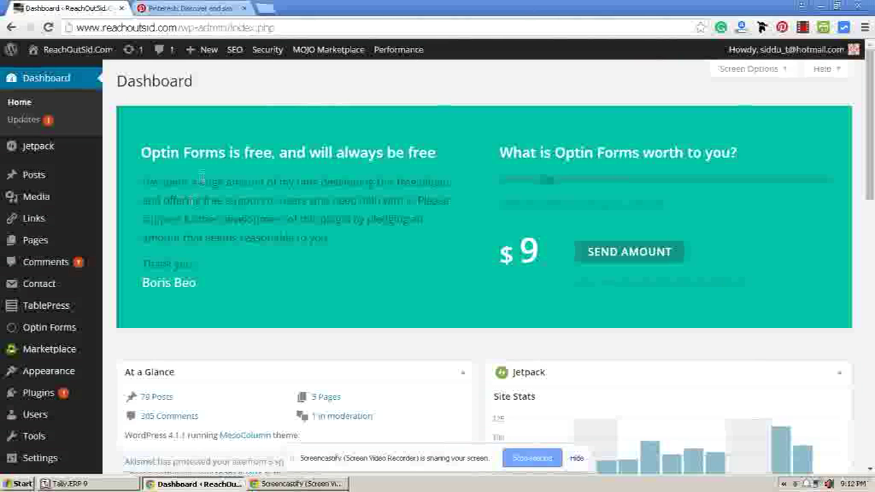
{"action": "scroll", "coordinate": [247, 181], "scroll_direction": "down", "scroll_amount": 2}
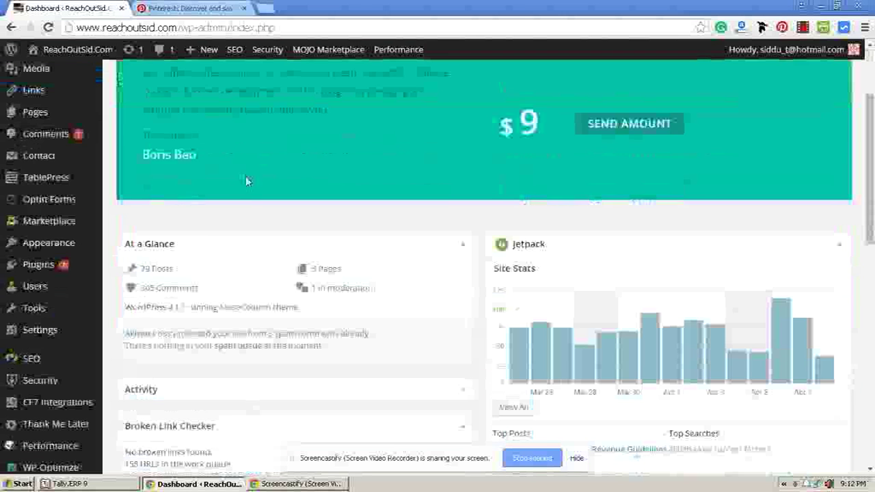
{"action": "left_click", "coordinate": [42, 270]}
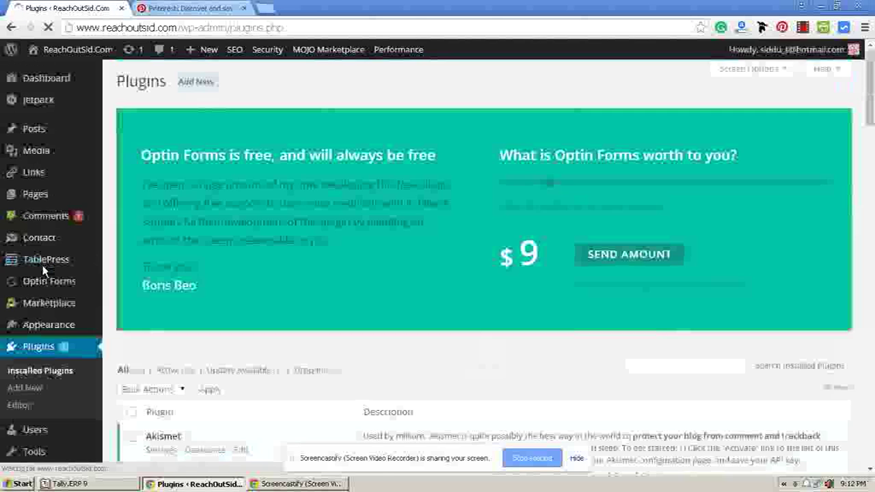
{"action": "scroll", "coordinate": [242, 266], "scroll_direction": "down", "scroll_amount": 2}
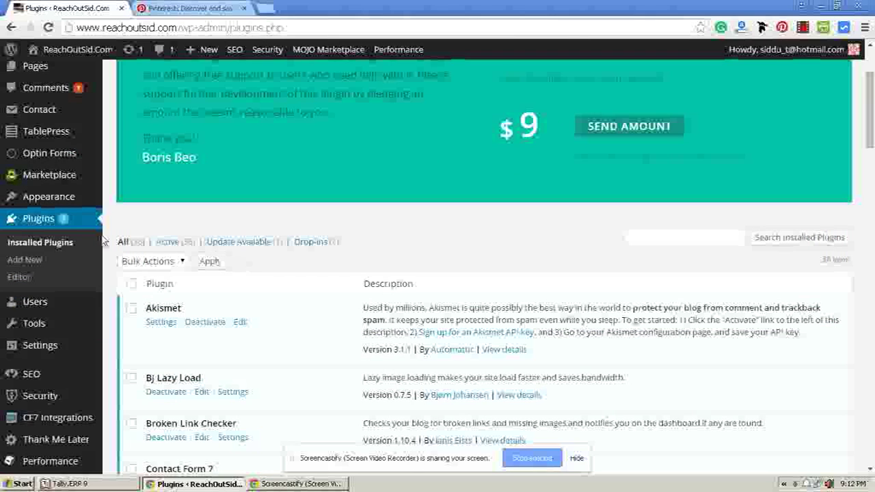
{"action": "left_click", "coordinate": [34, 265]}
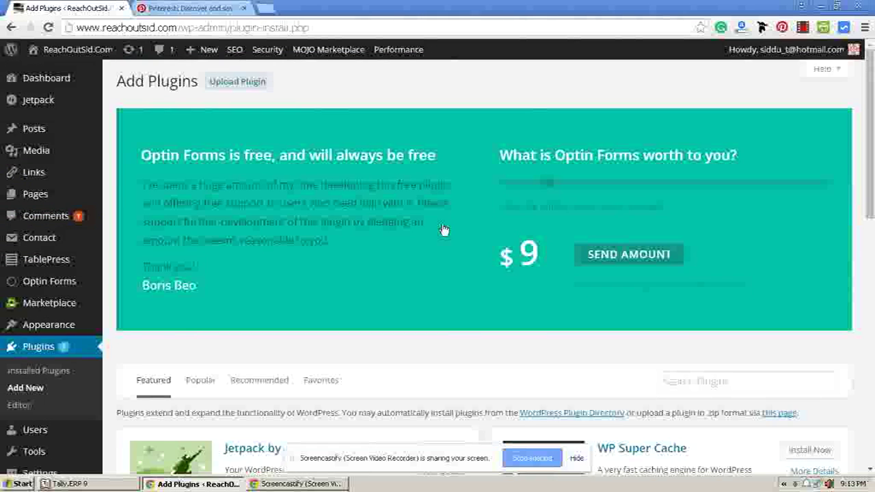
{"action": "scroll", "coordinate": [478, 229], "scroll_direction": "down", "scroll_amount": 3}
Search the plugin directory for 'pinterest verify' and review the matching plugins
{"action": "left_click", "coordinate": [739, 190]}
{"action": "type", "text": "pi"}
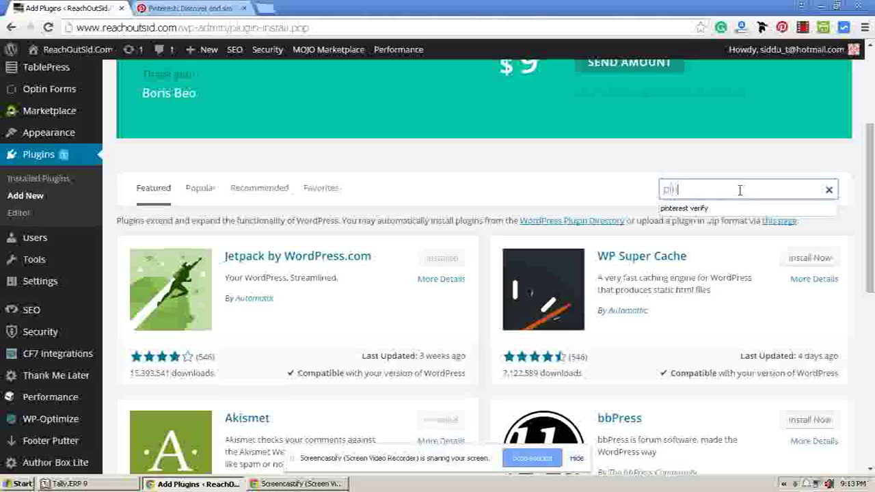
{"action": "type", "text": "nterest ve"}
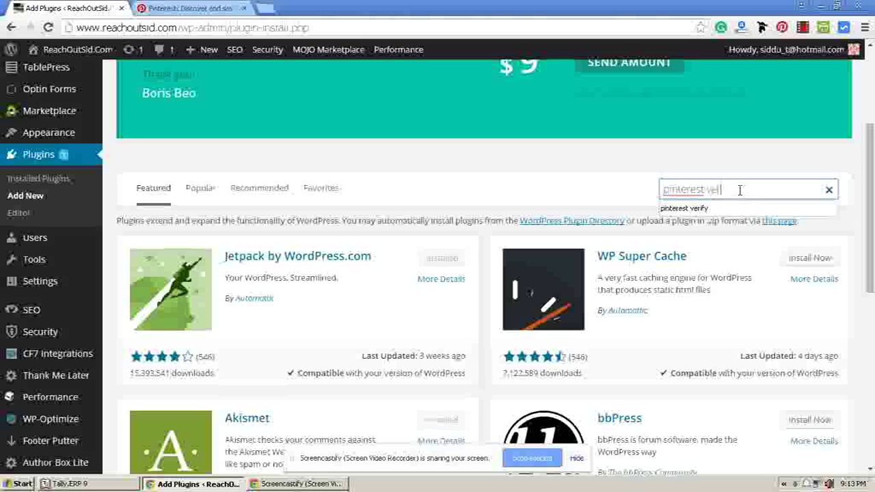
{"action": "type", "text": "fy"}
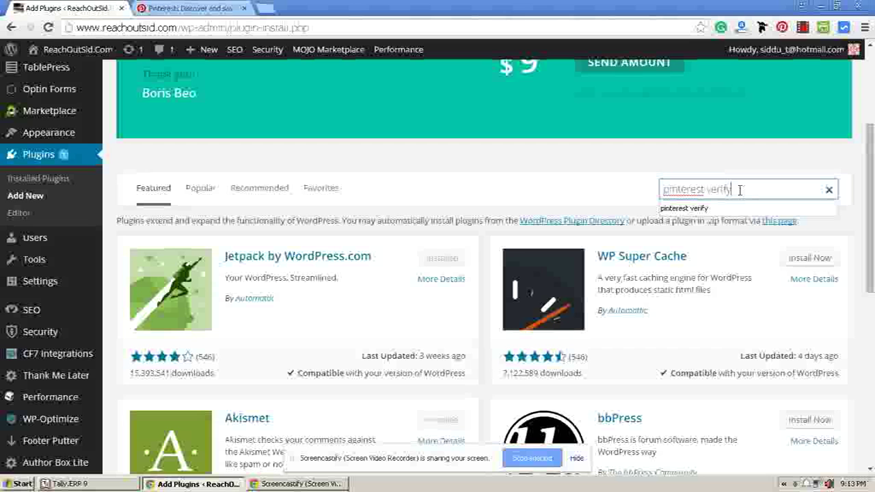
{"action": "key", "text": "Return"}
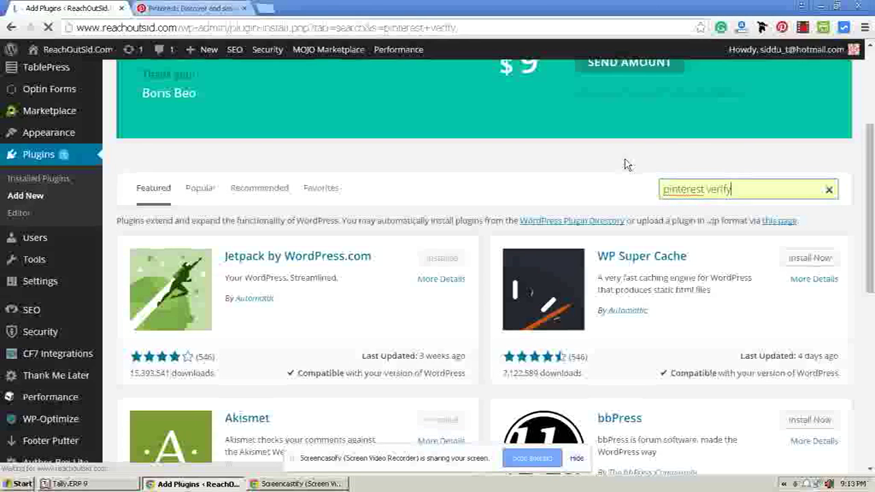
{"action": "scroll", "coordinate": [630, 168], "scroll_direction": "down", "scroll_amount": 1}
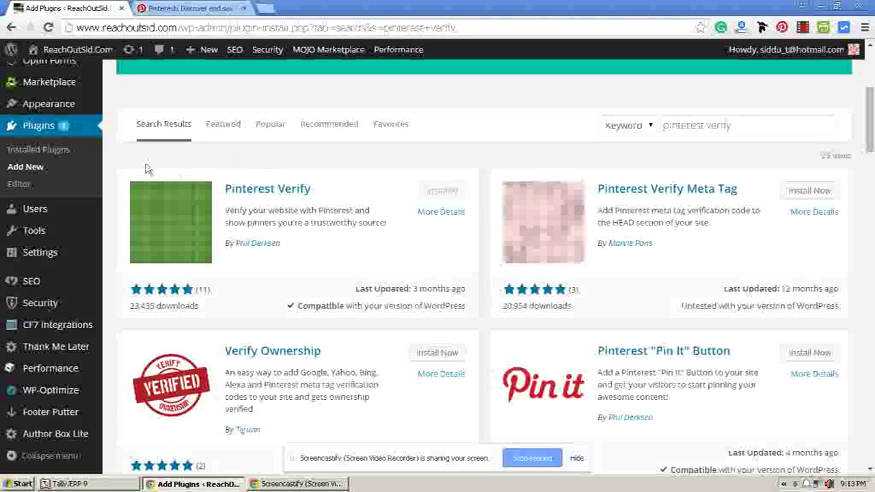
Return to Installed Plugins and scroll down to the Pinterest Verify entry
{"action": "left_click", "coordinate": [61, 156]}
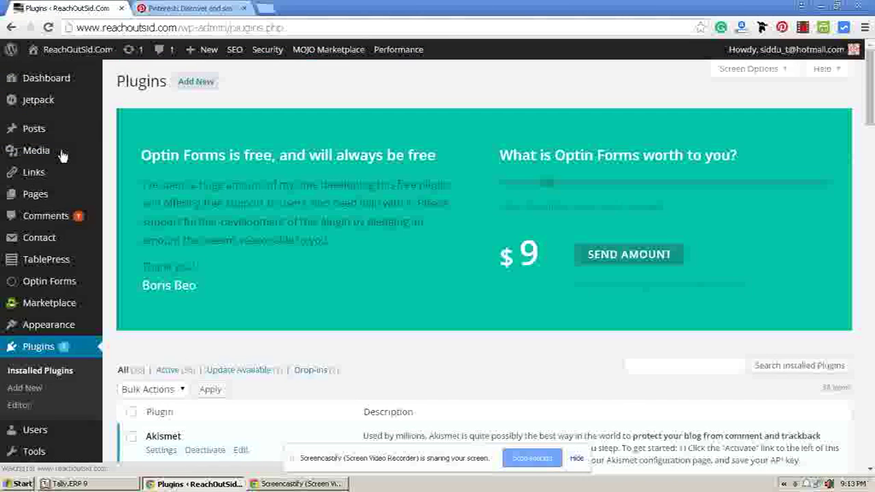
{"action": "scroll", "coordinate": [299, 189], "scroll_direction": "down", "scroll_amount": 2}
{"action": "scroll", "coordinate": [299, 188], "scroll_direction": "down", "scroll_amount": 2}
{"action": "scroll", "coordinate": [300, 187], "scroll_direction": "down", "scroll_amount": 3}
{"action": "scroll", "coordinate": [298, 186], "scroll_direction": "down", "scroll_amount": 2}
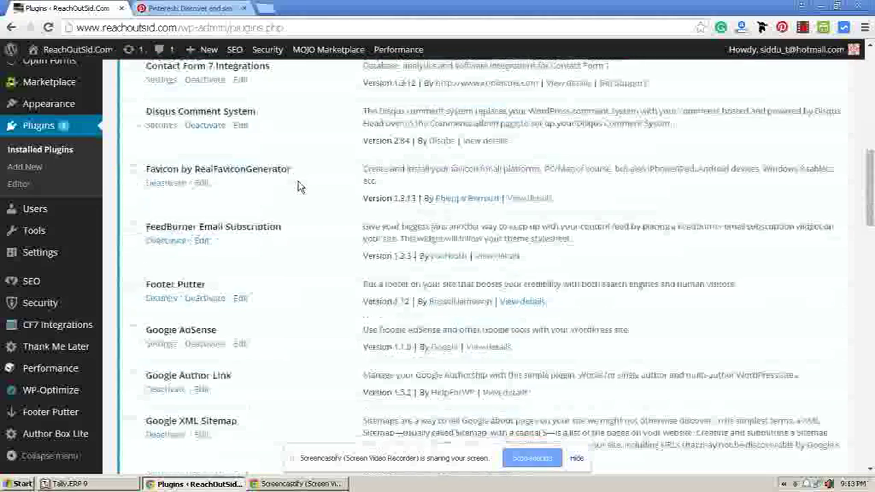
{"action": "scroll", "coordinate": [299, 186], "scroll_direction": "down", "scroll_amount": 2}
{"action": "scroll", "coordinate": [298, 186], "scroll_direction": "down", "scroll_amount": 1}
{"action": "scroll", "coordinate": [298, 187], "scroll_direction": "down", "scroll_amount": 2}
{"action": "scroll", "coordinate": [299, 185], "scroll_direction": "down", "scroll_amount": 3}
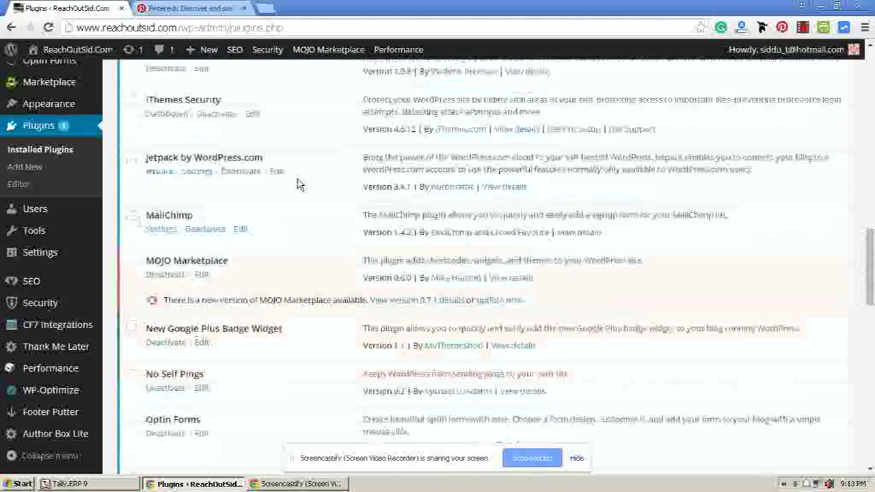
{"action": "scroll", "coordinate": [298, 186], "scroll_direction": "down", "scroll_amount": 2}
{"action": "scroll", "coordinate": [299, 188], "scroll_direction": "down", "scroll_amount": 1}
{"action": "scroll", "coordinate": [297, 193], "scroll_direction": "down", "scroll_amount": 1}
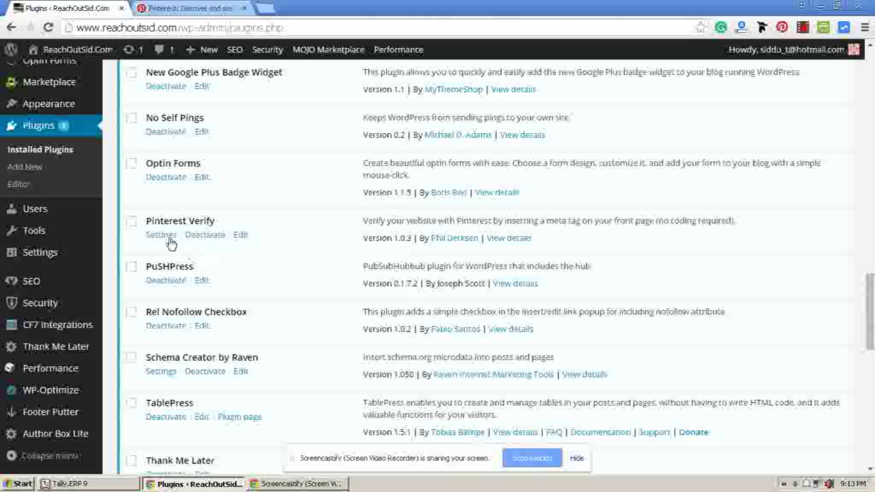
Open Pinterest Verify's settings and bring the Pinterest Verification Code field into view
{"action": "left_click", "coordinate": [166, 237]}
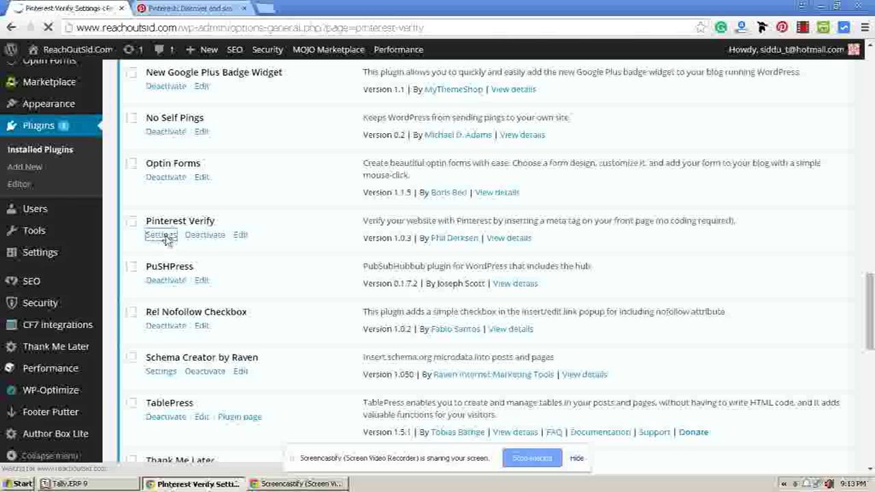
{"action": "scroll", "coordinate": [192, 238], "scroll_direction": "down", "scroll_amount": 4}
{"action": "scroll", "coordinate": [193, 239], "scroll_direction": "down", "scroll_amount": 2}
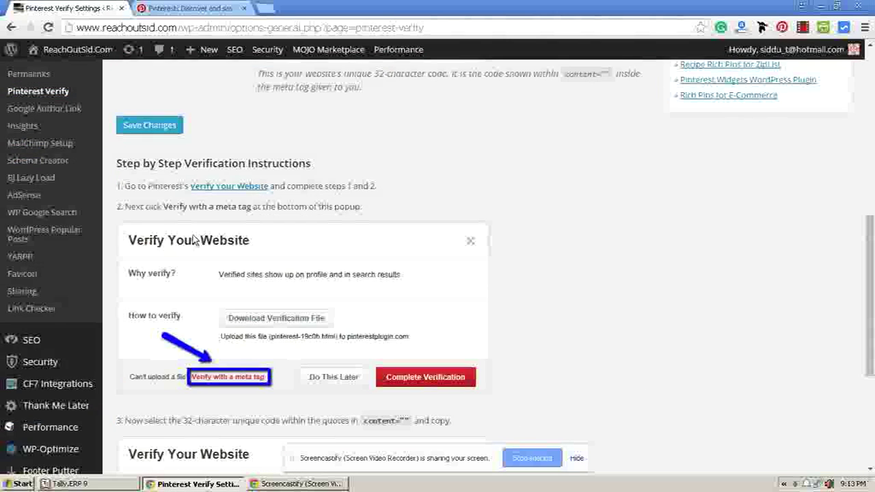
{"action": "scroll", "coordinate": [193, 238], "scroll_direction": "up", "scroll_amount": 2}
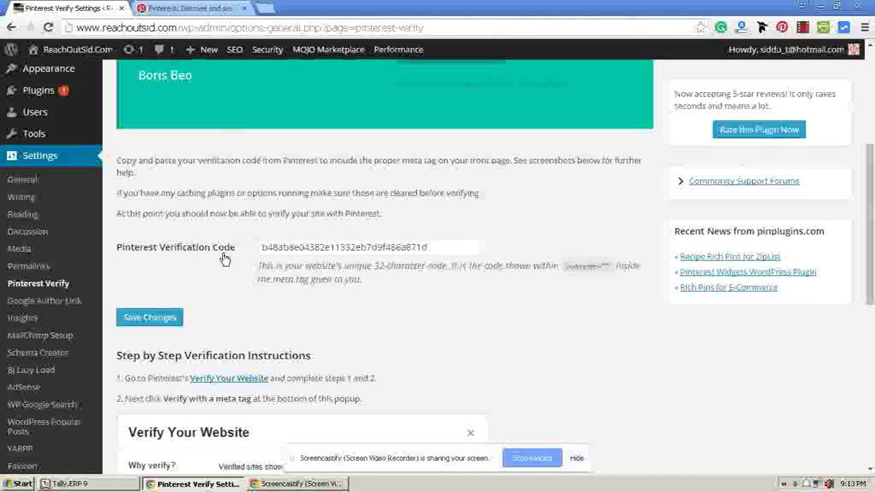
Back in Pinterest, select the verification code inside the meta tag's content value
{"action": "left_click", "coordinate": [194, 8]}
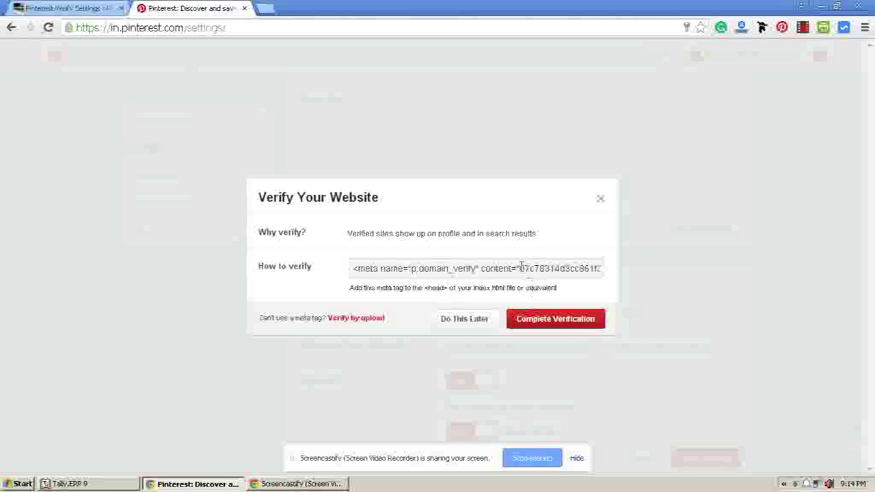
{"action": "left_click_drag", "start_coordinate": [520, 268], "coordinate": [584, 268]}
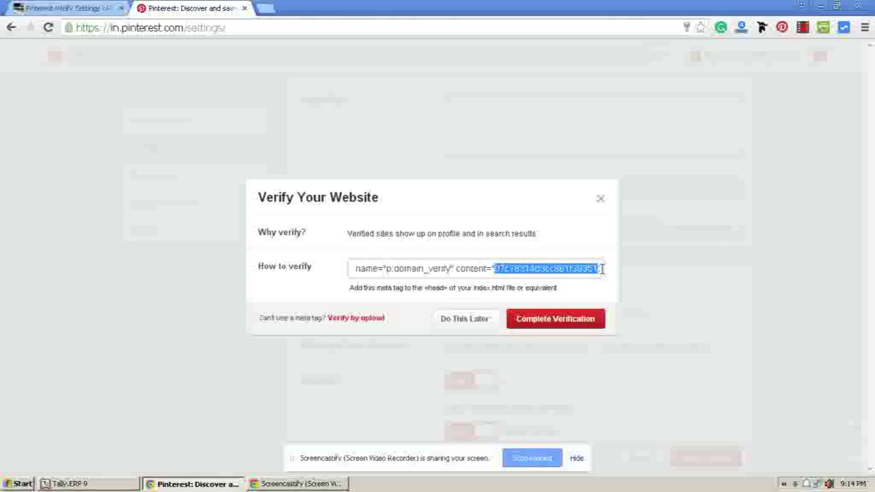
{"action": "mouse_move", "coordinate": [585, 268]}
{"action": "left_mouse_down"}
{"action": "mouse_move", "coordinate": [598, 269]}
{"action": "mouse_move", "coordinate": [589, 269]}
{"action": "left_mouse_up"}
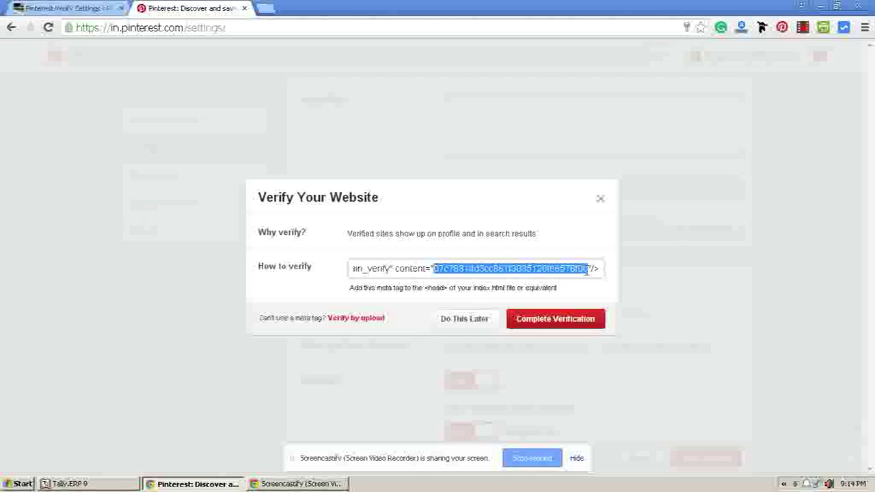
{"action": "left_click_drag", "start_coordinate": [587, 273], "coordinate": [589, 271]}
Save the Pinterest Verify settings holding the 32-character code, then go to the Dashboard
{"action": "left_click", "coordinate": [65, 9]}
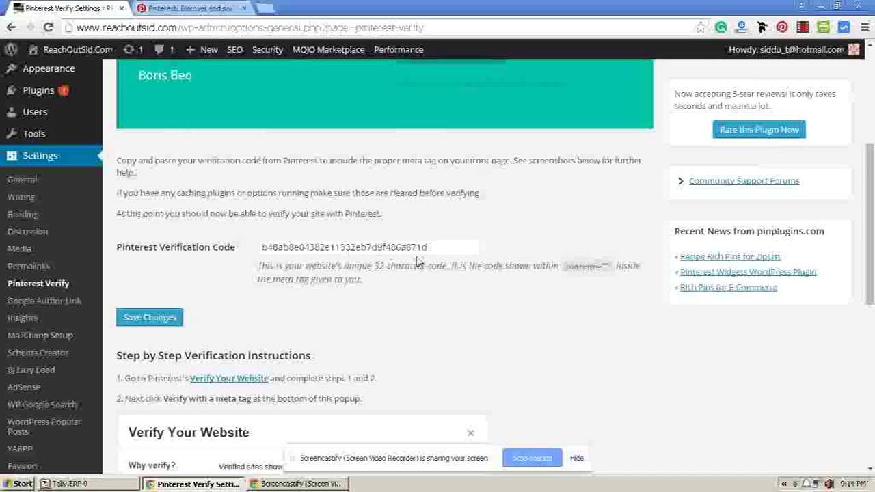
{"action": "scroll", "coordinate": [433, 308], "scroll_direction": "down", "scroll_amount": 1}
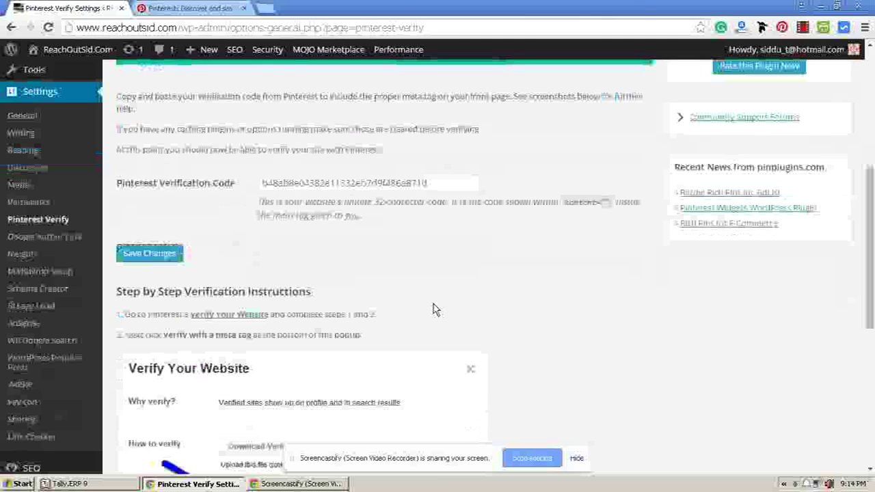
{"action": "left_click", "coordinate": [154, 262]}
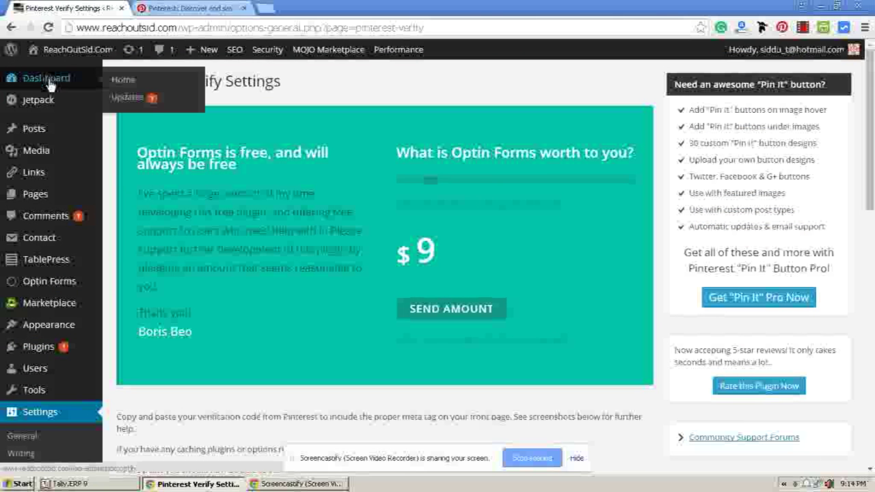
{"action": "mouse_move", "coordinate": [45, 78]}
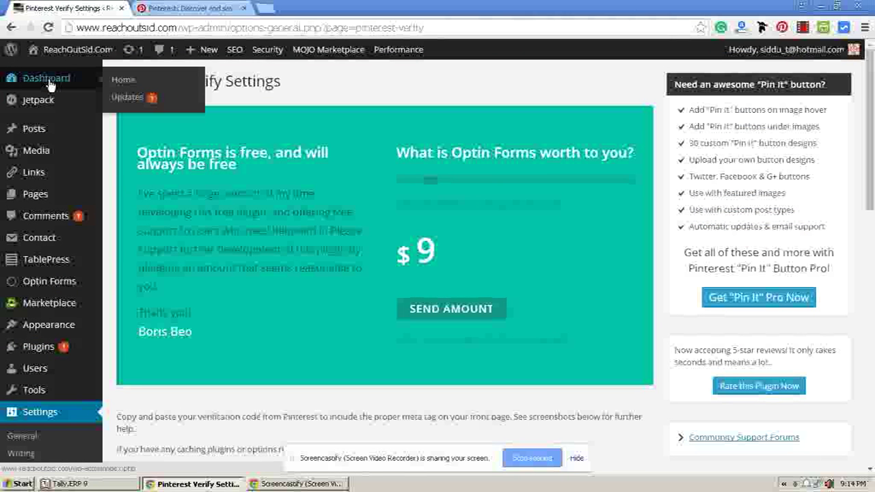
{"action": "left_click", "coordinate": [49, 82]}
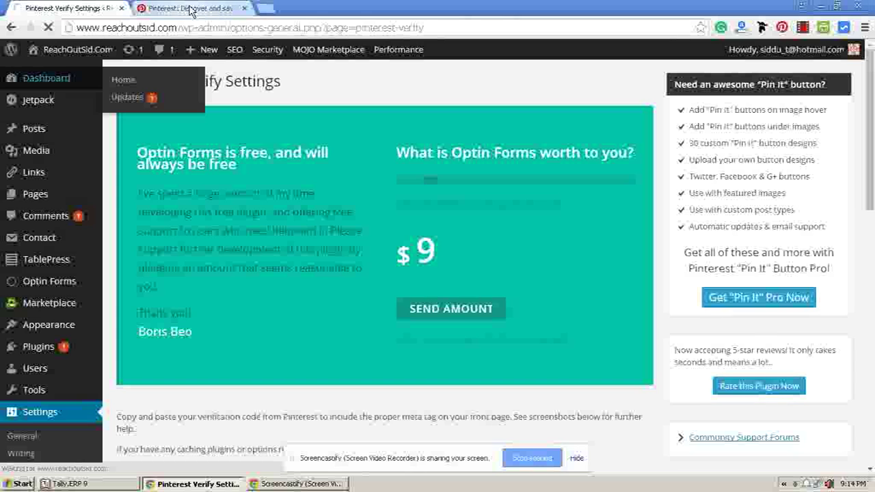
Complete the Pinterest website verification and open the ReachOutSid.Com profile page
{"action": "left_click", "coordinate": [191, 10]}
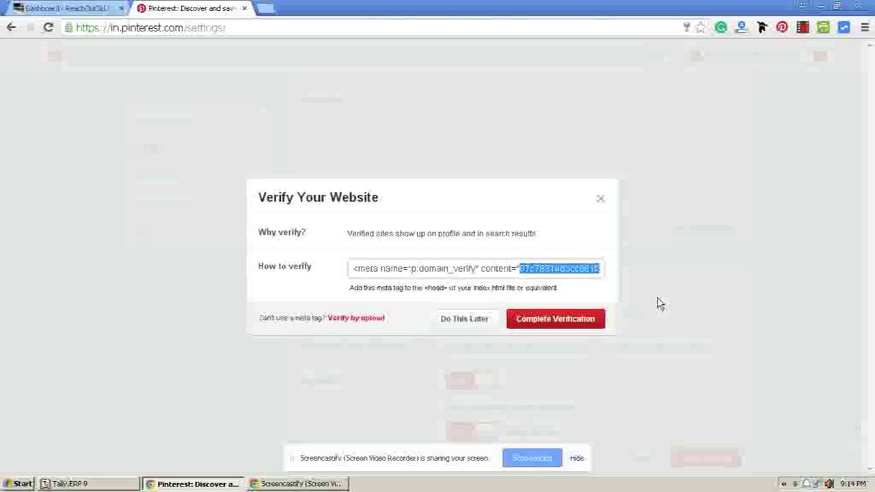
{"action": "left_click", "coordinate": [600, 202]}
{"action": "scroll", "coordinate": [595, 214], "scroll_direction": "up", "scroll_amount": 4}
{"action": "left_click", "coordinate": [726, 58]}
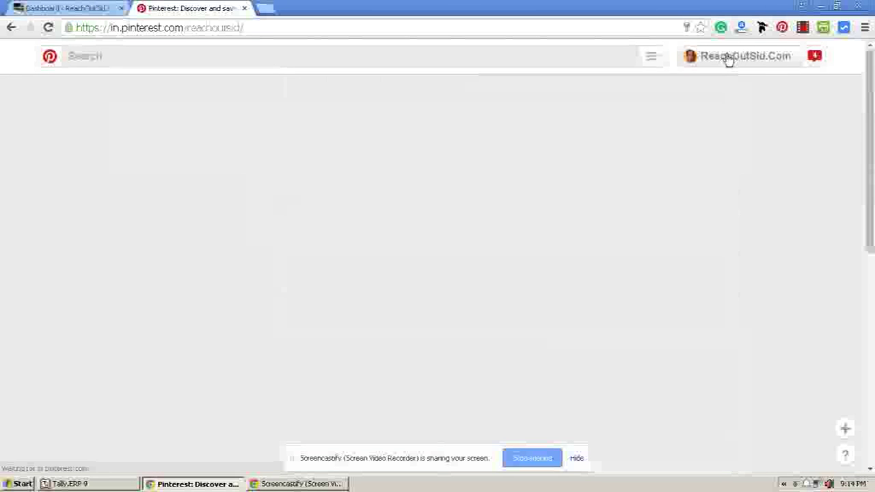